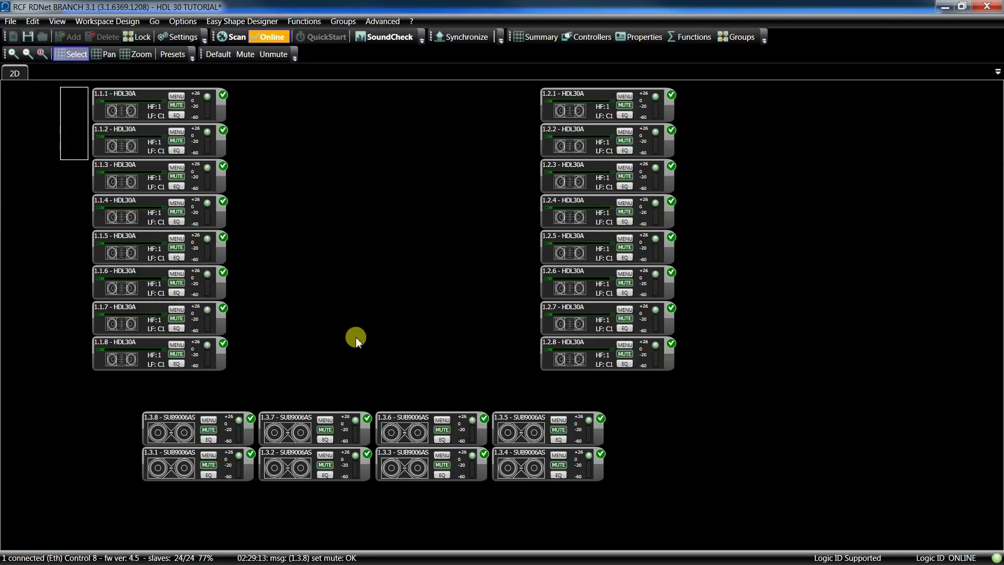
Drag a selection around all sixteen HDL30A modules in the HDL 30 workspace
left_click_drag(356, 337, 681, 377)
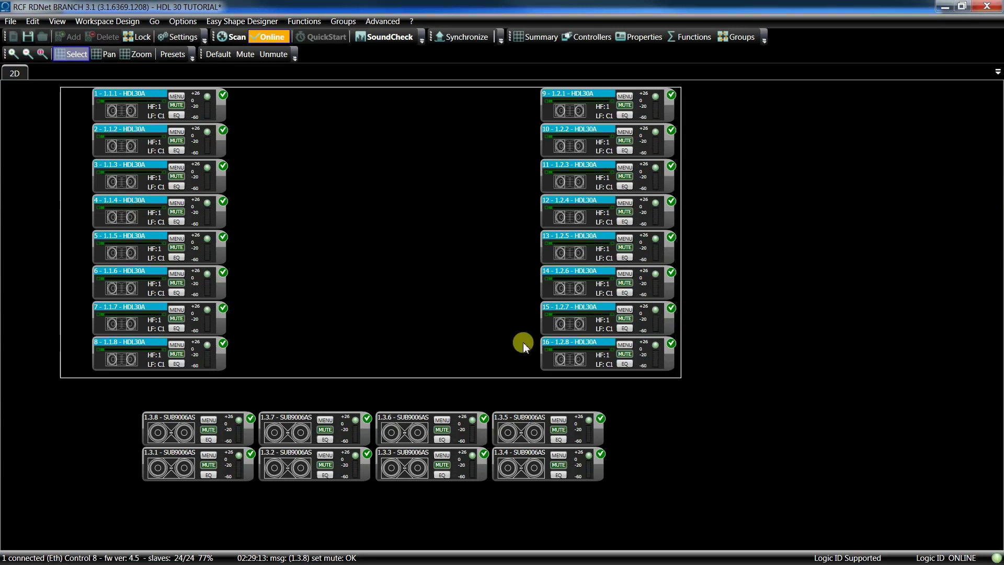
Assign the selected sixteen modules to array 1, keeping their zone
right_click(150, 254)
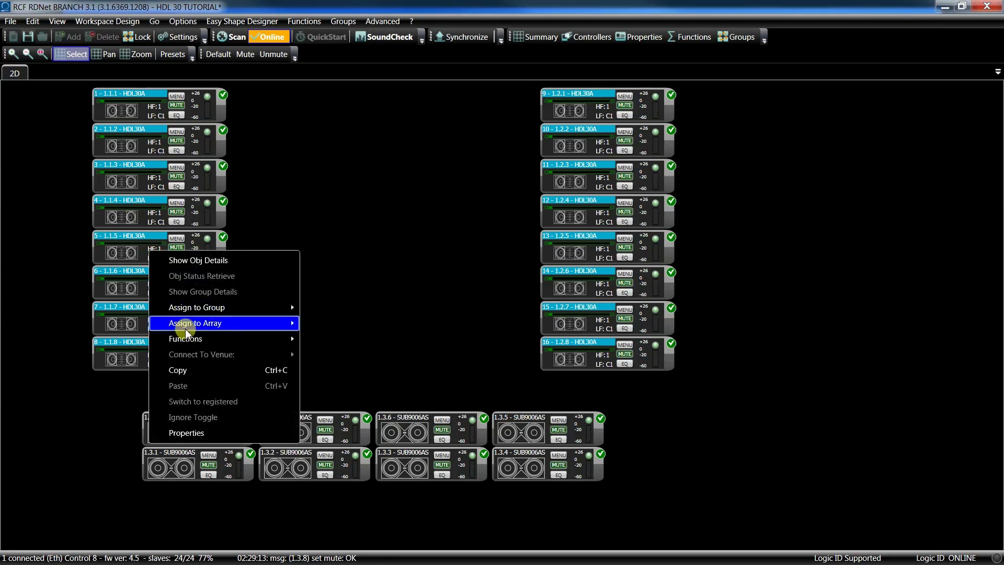
mouse_move(205, 329)
mouse_move(334, 338)
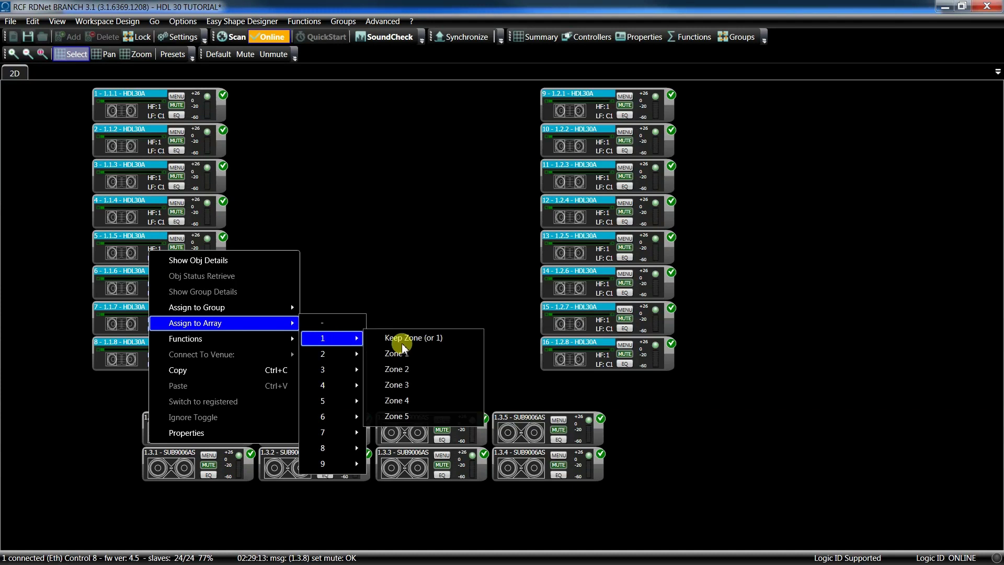
left_click(408, 339)
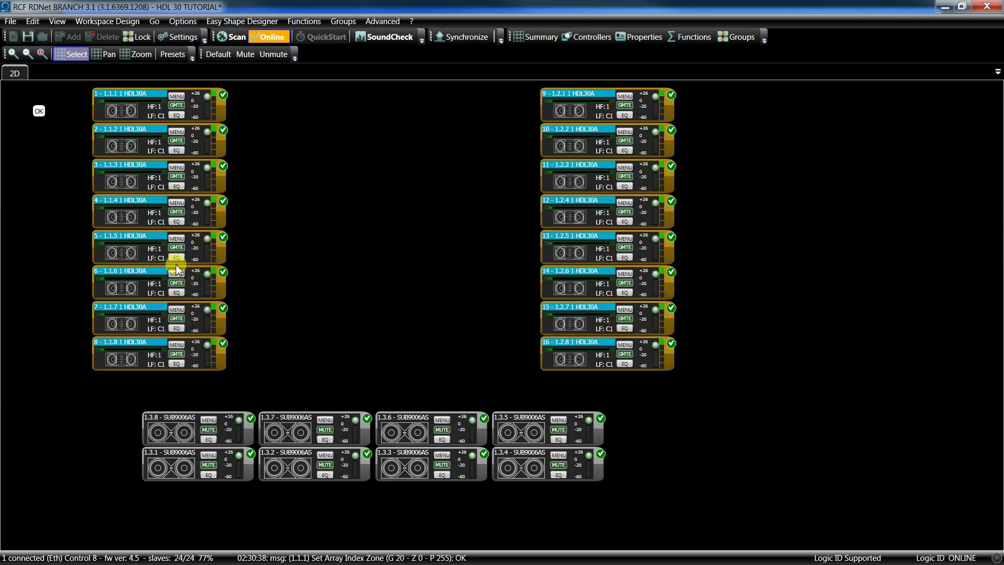
Set array gain −3.6 dB, F3 cut −4.4 dB at 288 Hz, and LF correction 4.2
left_click(176, 257)
left_click_drag(237, 361, 235, 367)
mouse_move(293, 450)
left_mouse_down()
mouse_move(294, 415)
mouse_move(297, 455)
left_mouse_up()
left_click(490, 321)
left_click(490, 132)
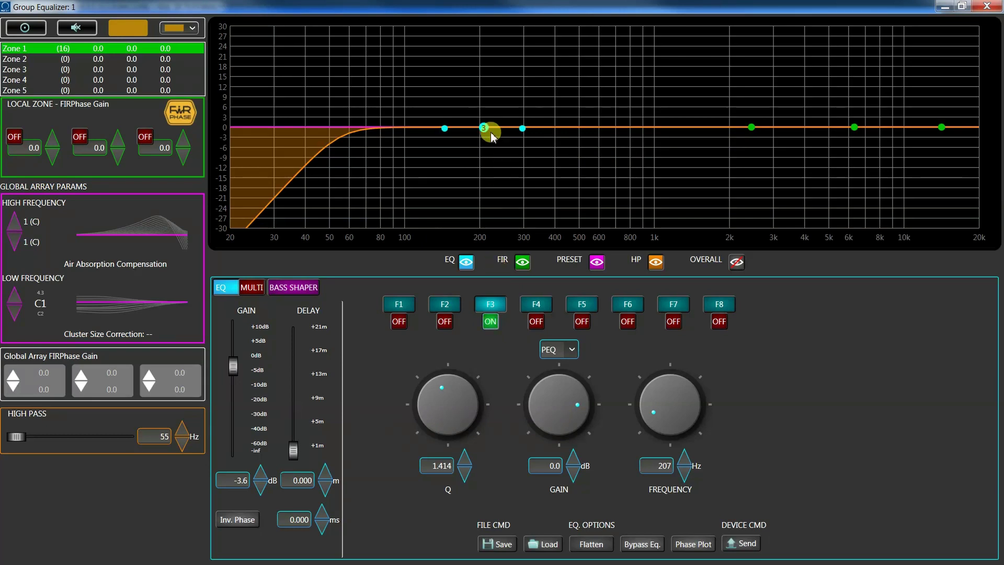
left_click_drag(486, 132, 519, 142)
left_click(15, 297)
left_click(14, 297)
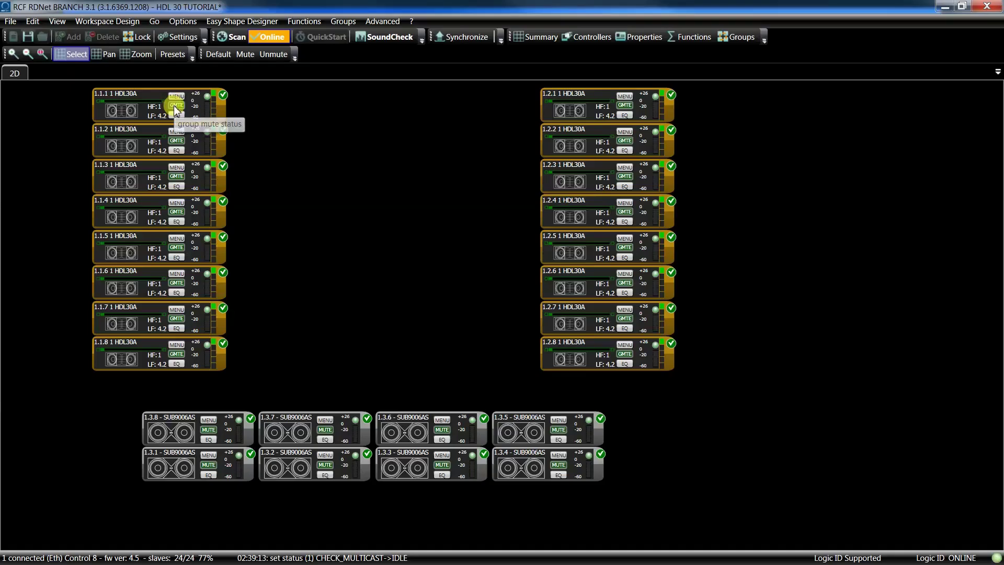
Close the equalizer and toggle the HDL30A group mute off and back on
left_click(176, 106)
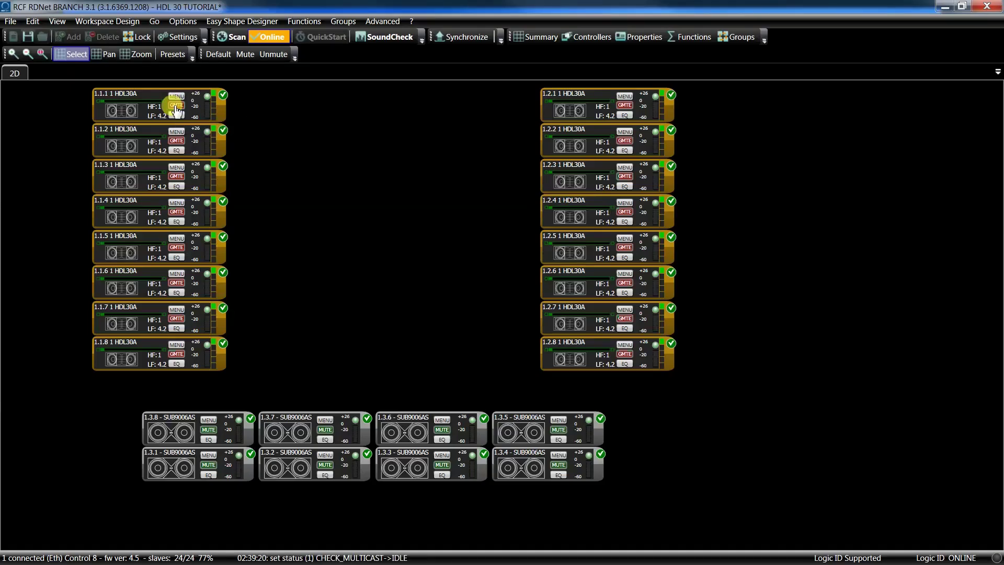
left_click(176, 106)
left_click(176, 107)
Select all sixteen HDL30A modules and connect them to the MAIN venue
left_click_drag(75, 84, 696, 382)
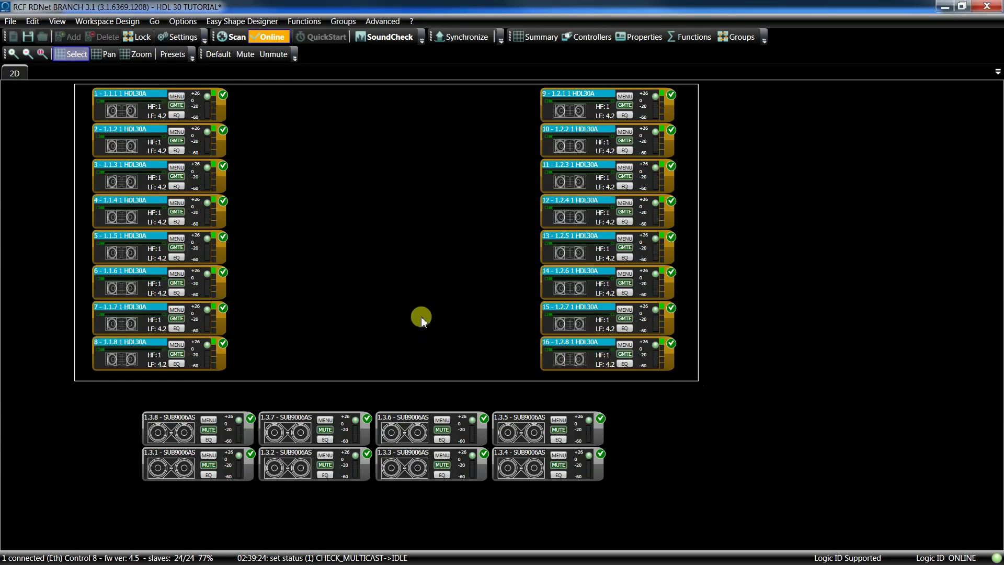
right_click(159, 250)
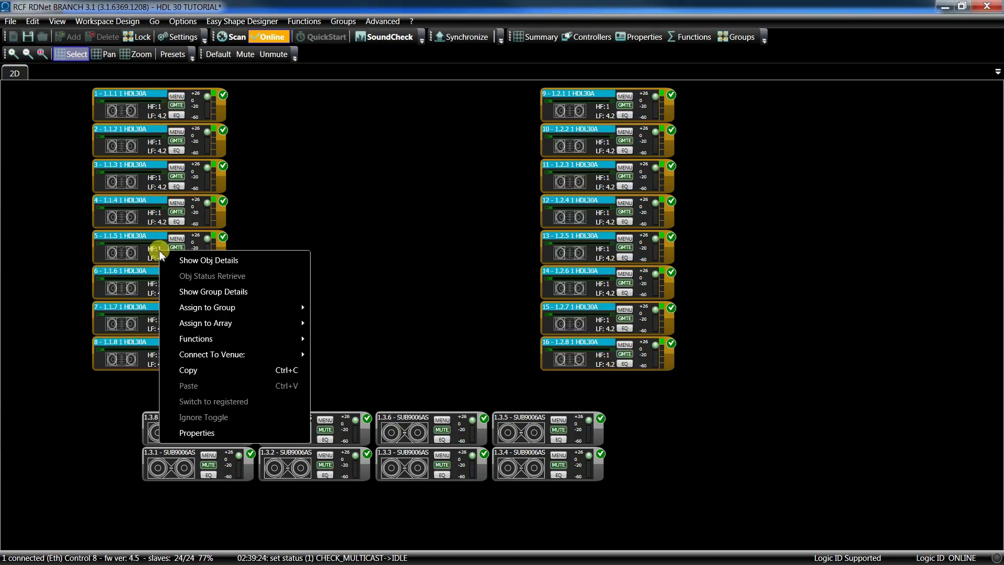
mouse_move(202, 355)
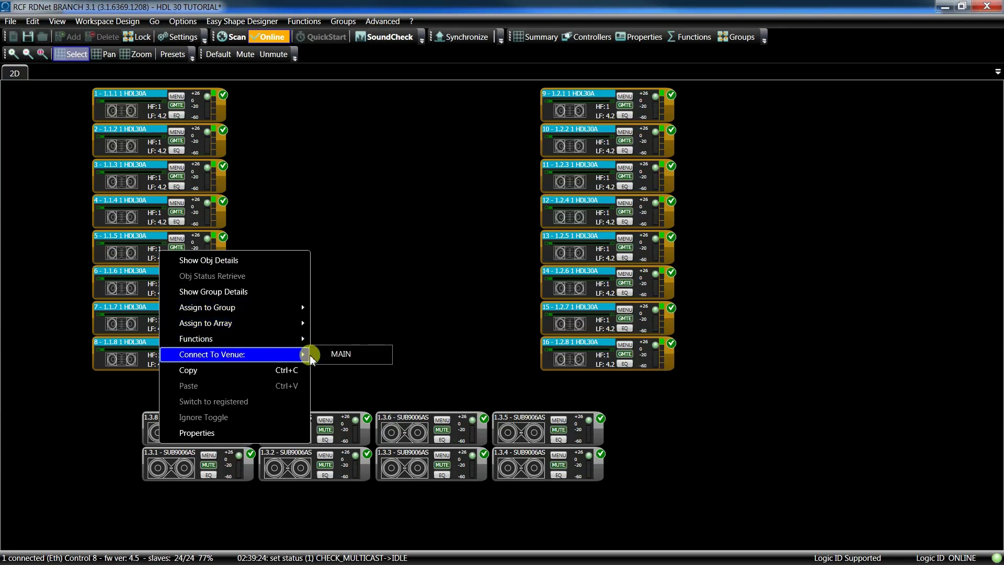
left_click(345, 355)
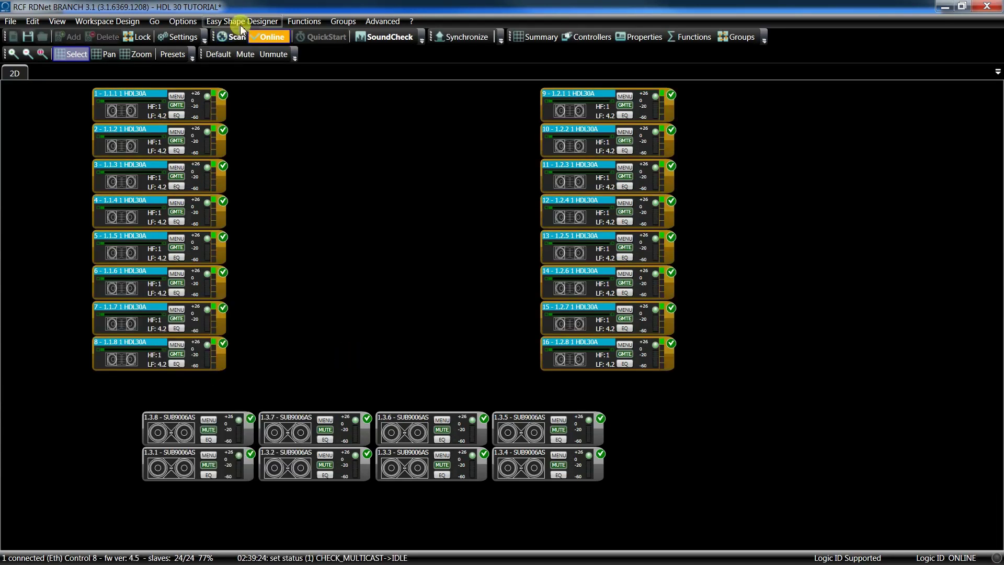
View the MAIN venue's 8 x HDL30-A design in Easy Shape Designer with its box-count list
left_click(243, 21)
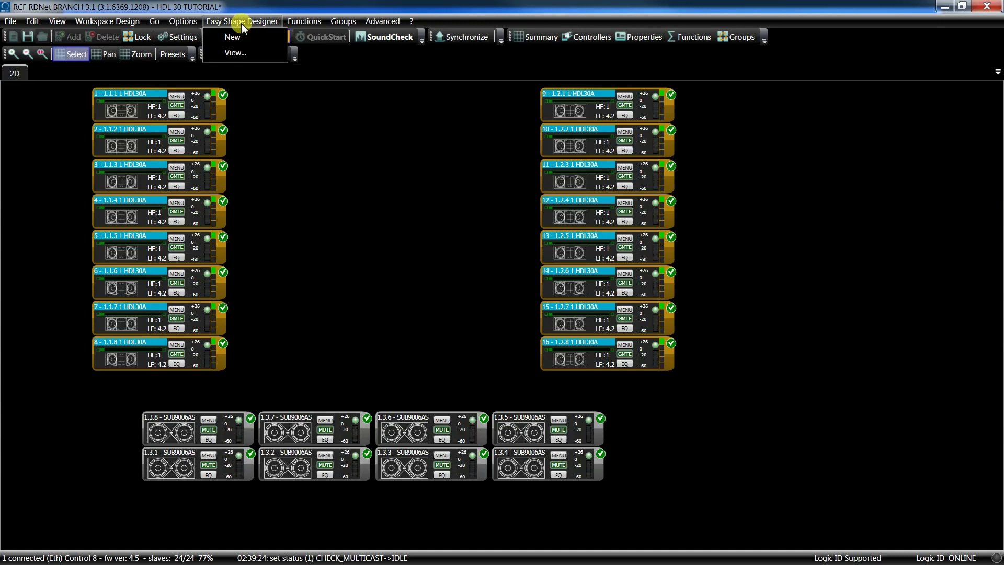
left_click(246, 52)
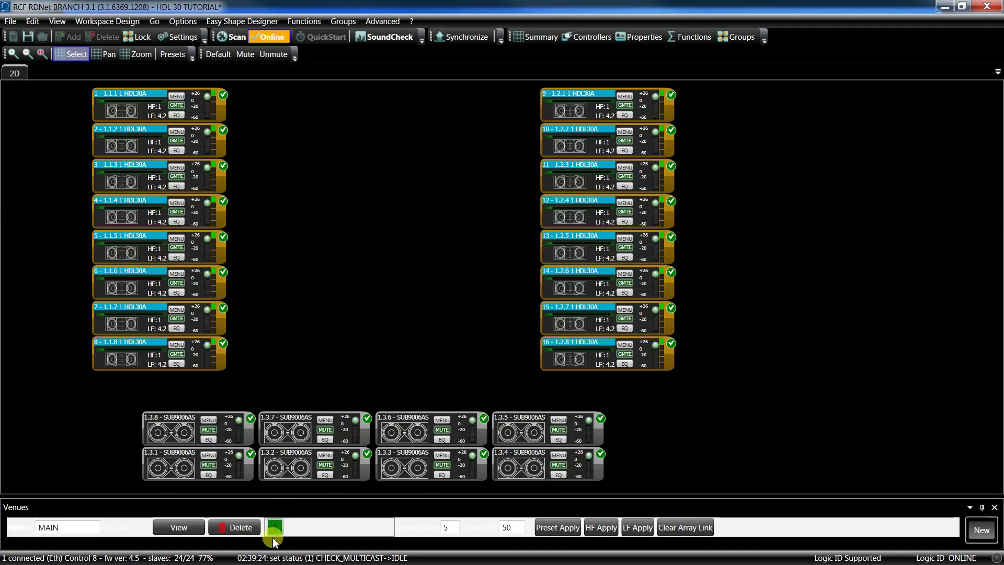
left_click(289, 535)
left_click(55, 79)
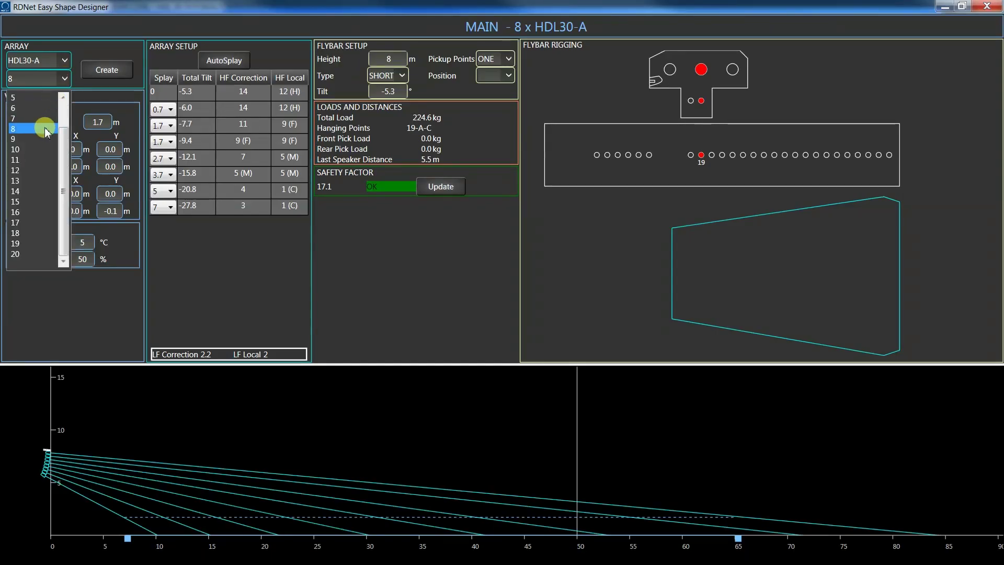
Keep 8 boxes and apply the designed presets (HF 14 to 3, LF 2.2) to both arrays
left_click(46, 129)
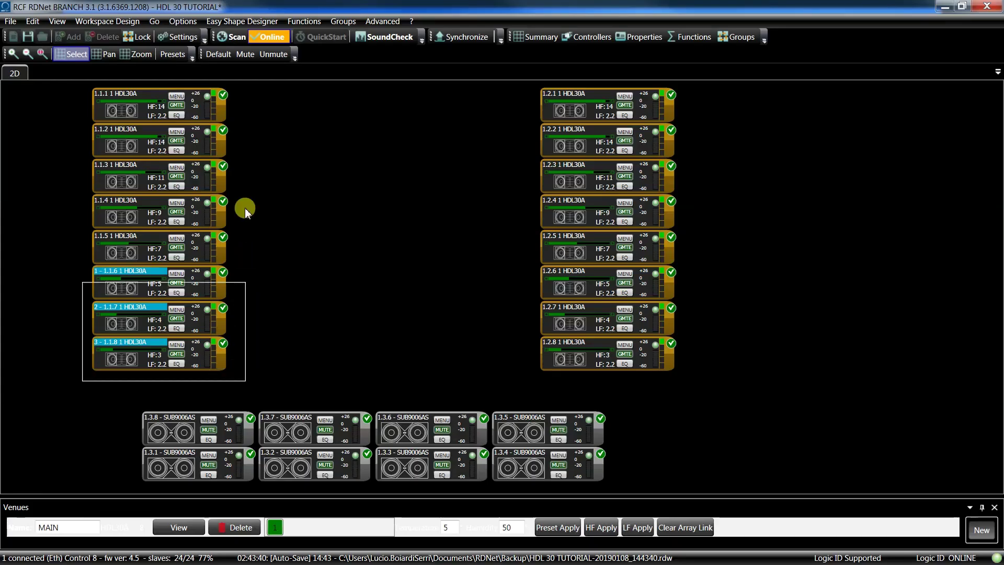
left_click_drag(246, 209, 253, 99)
left_click(298, 125)
left_click_drag(530, 393, 695, 96)
left_click(378, 207)
left_click(557, 527)
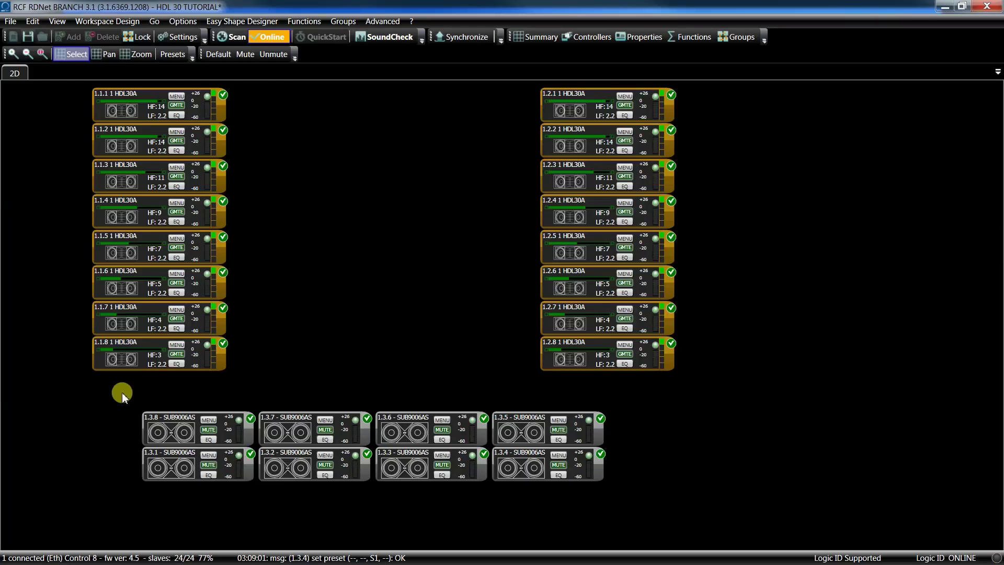
Select all eight SUB9006-AS subs and change their preset from S1 to S2 Infra Subwoofer
left_click_drag(121, 393, 373, 502)
left_click_drag(451, 513, 643, 507)
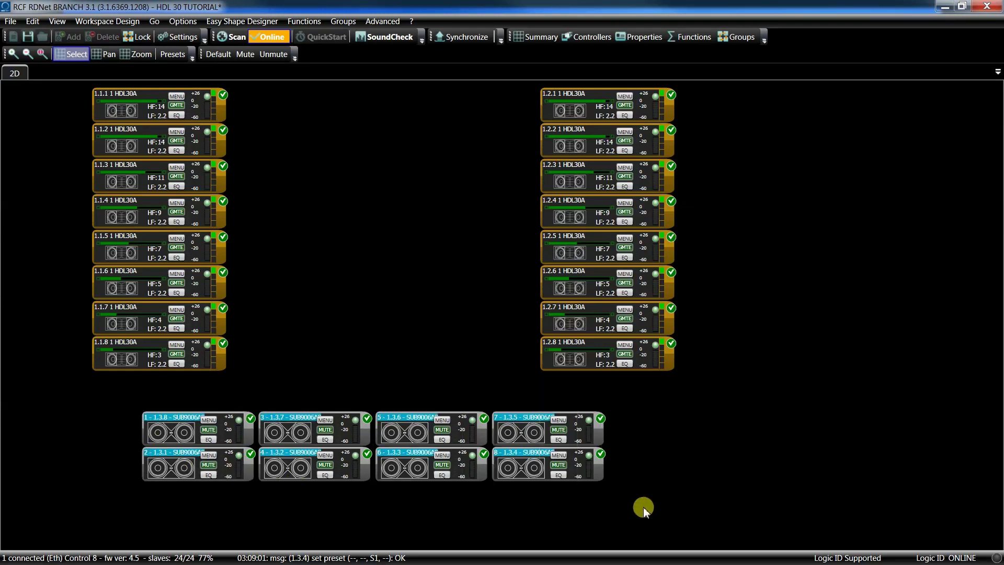
left_click(645, 38)
left_click(821, 141)
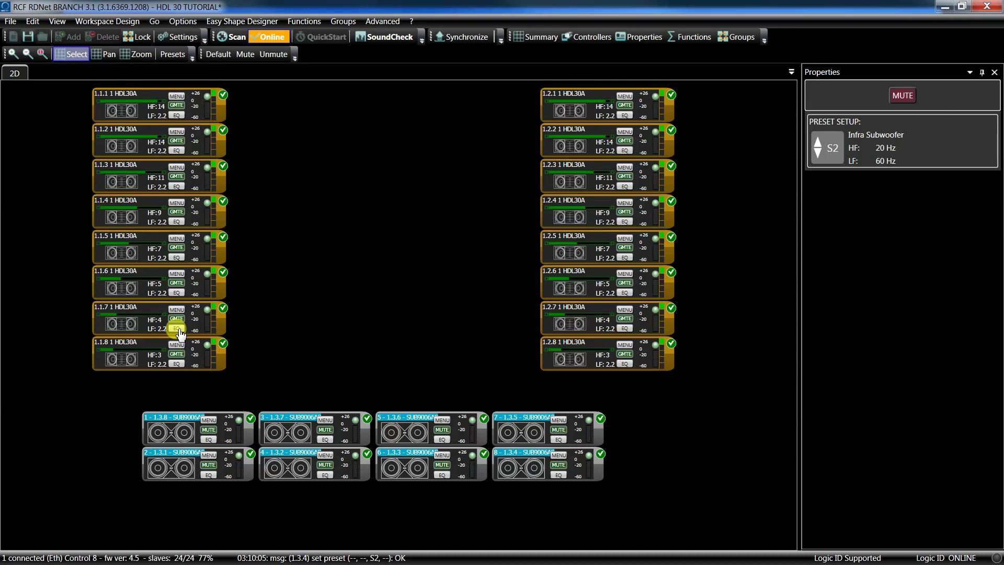
left_click(176, 328)
Raise the HDL30A array's high-pass from 55 Hz to 60 Hz and close the Group Equalizer
left_click_drag(697, 34, 472, 35)
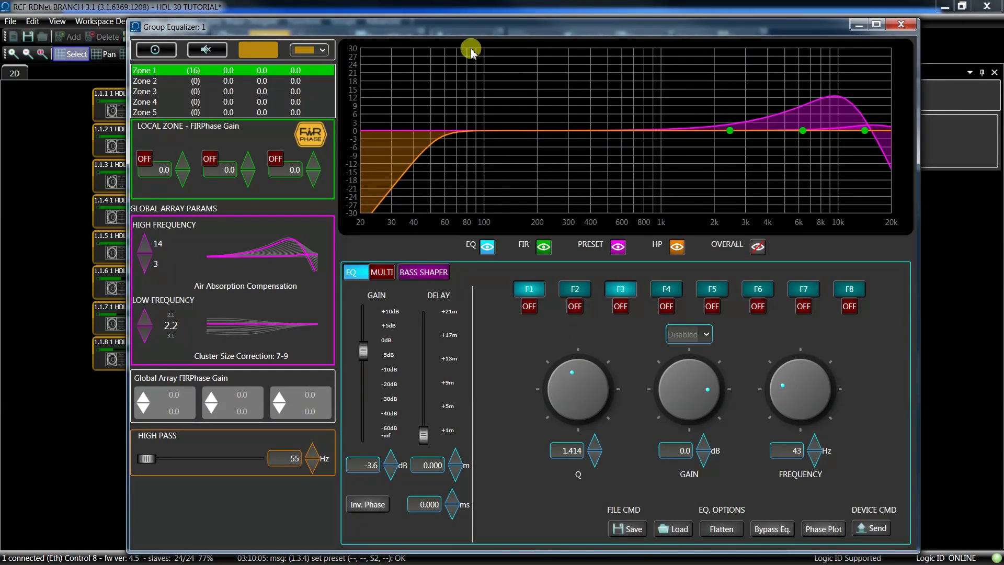
left_click(295, 459)
left_click(901, 25)
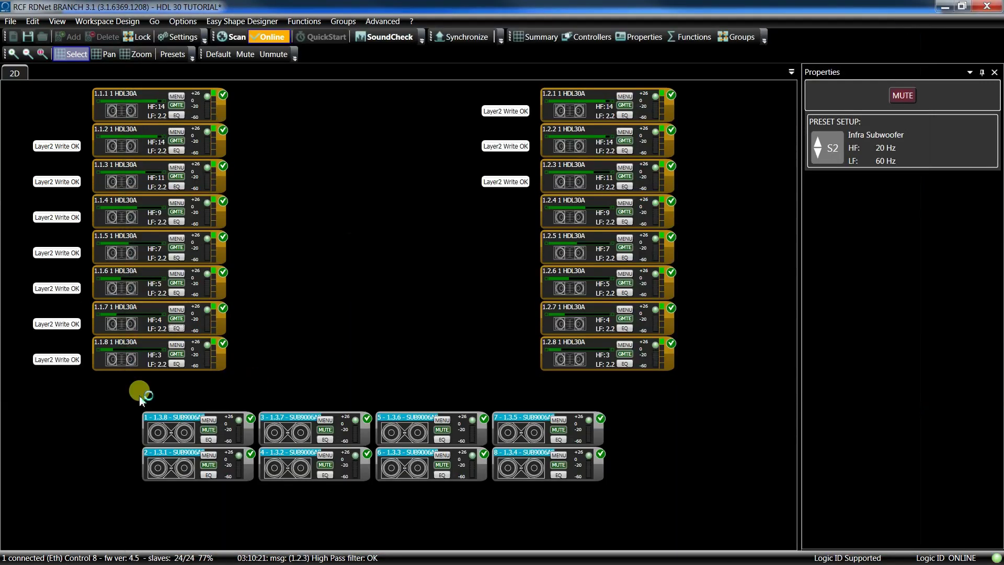
Create a two-row end-fire function for the subs with 1.500 m spacing (4.48 ms delay)
right_click(164, 432)
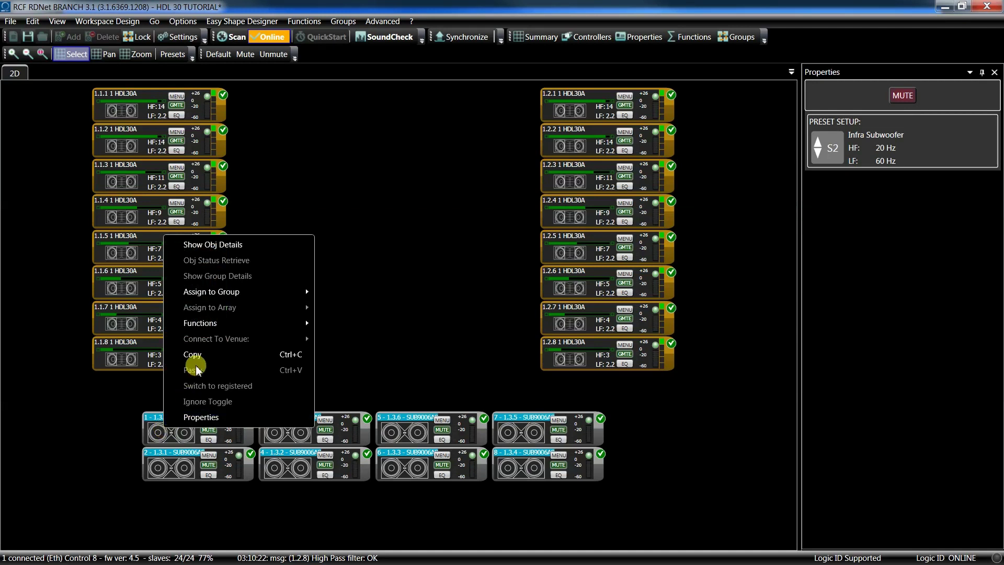
mouse_move(207, 329)
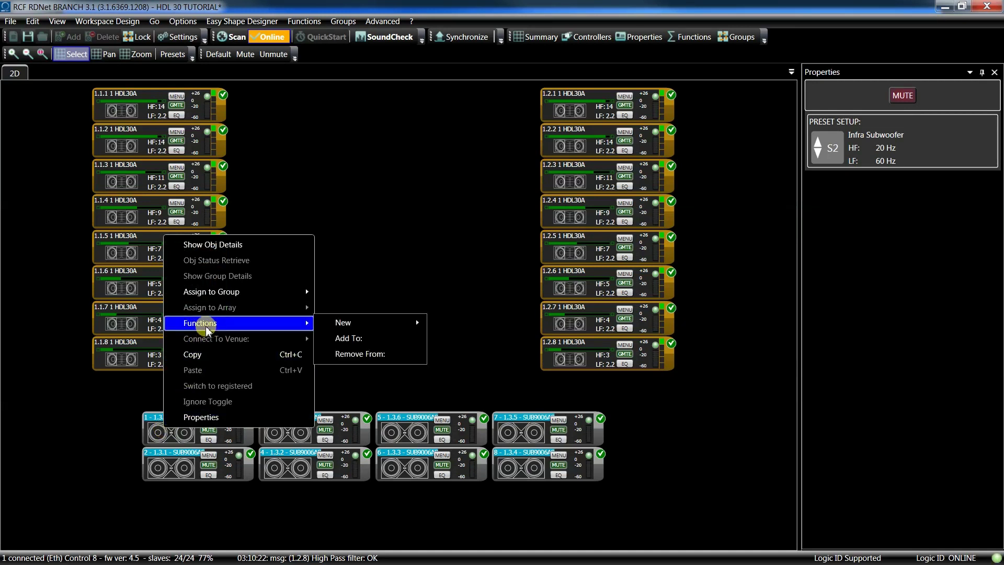
mouse_move(345, 327)
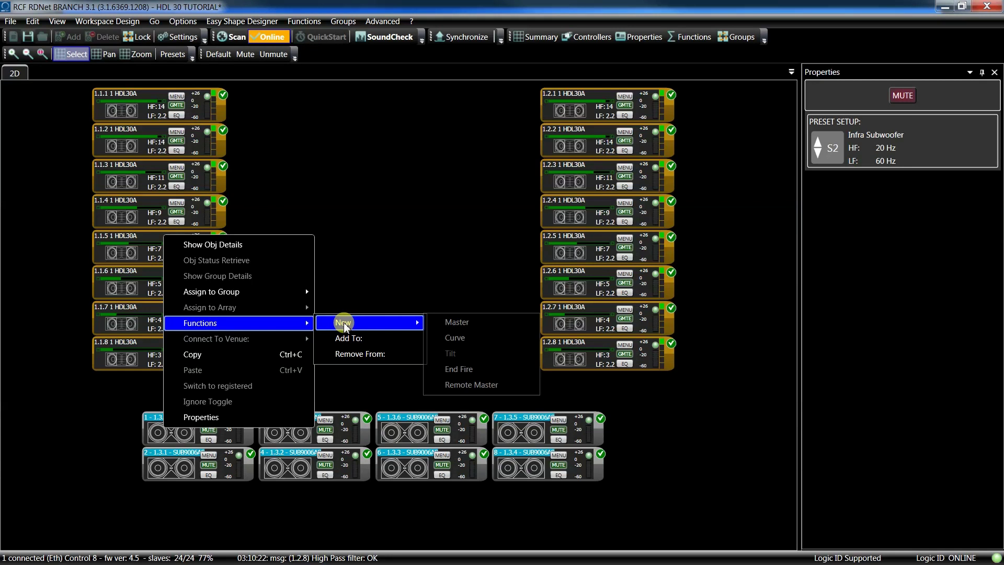
left_click(462, 369)
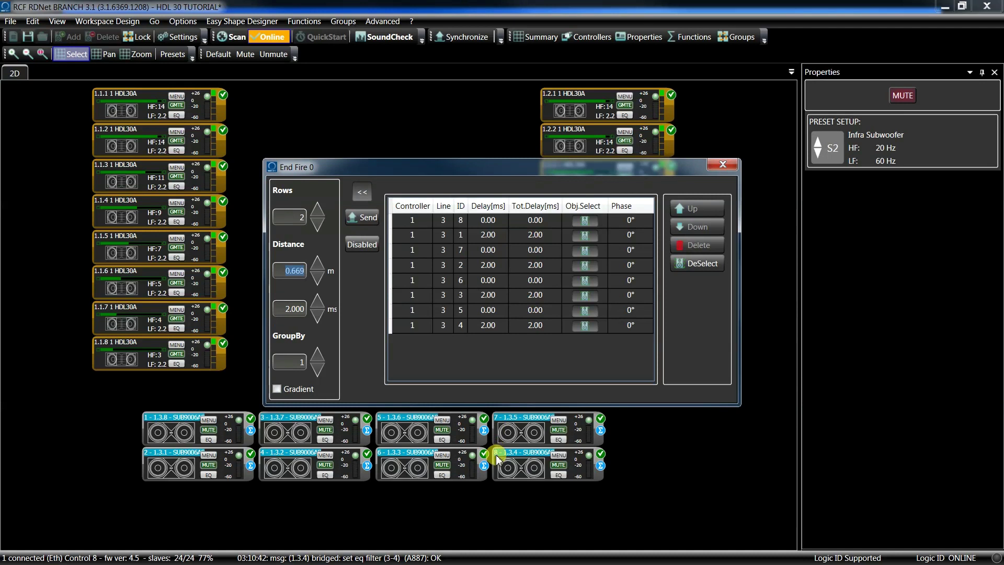
left_click(286, 215)
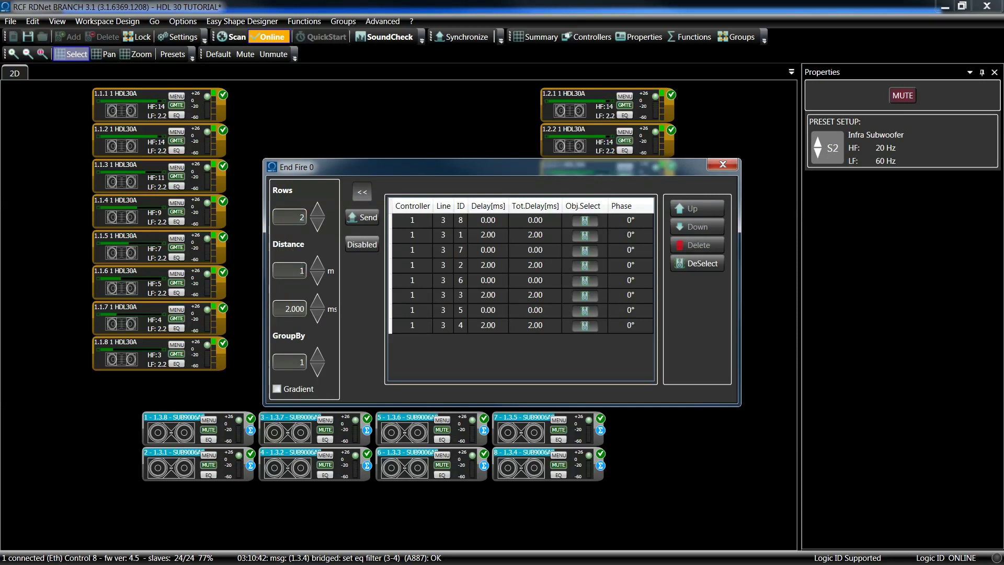
key("Return")
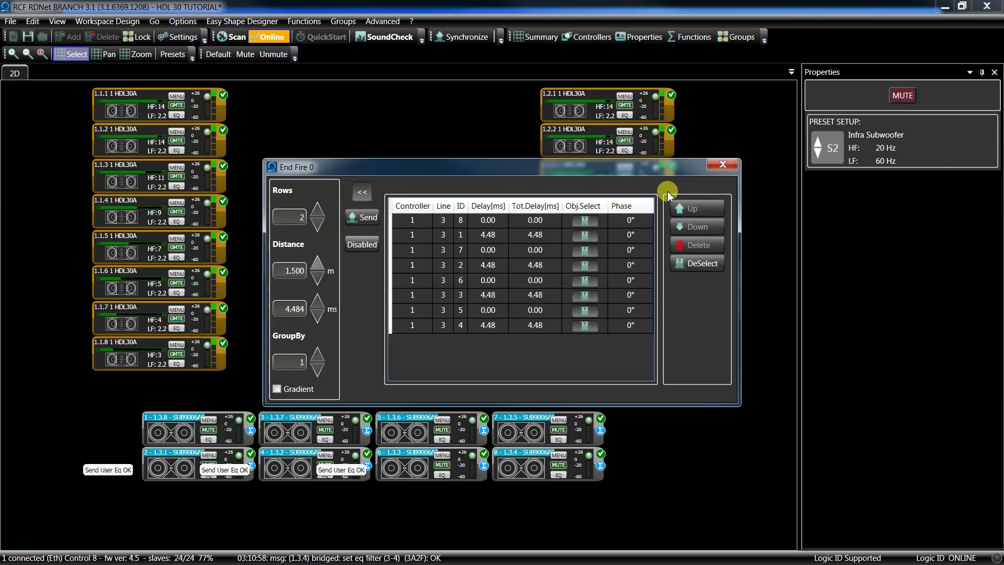
left_click(718, 167)
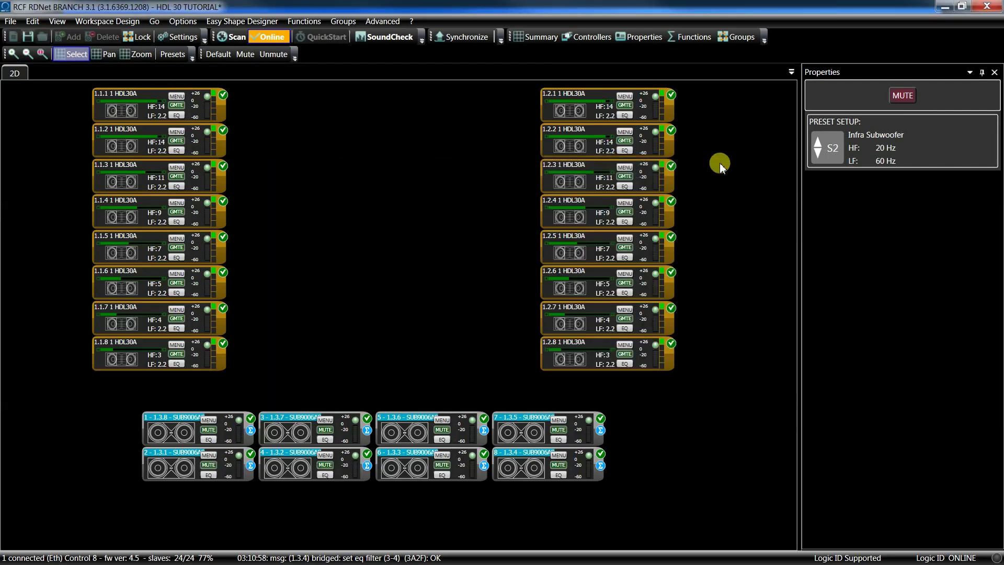
Create a new Master control for all eight SUB9006AS subwoofers
left_click_drag(325, 488, 610, 504)
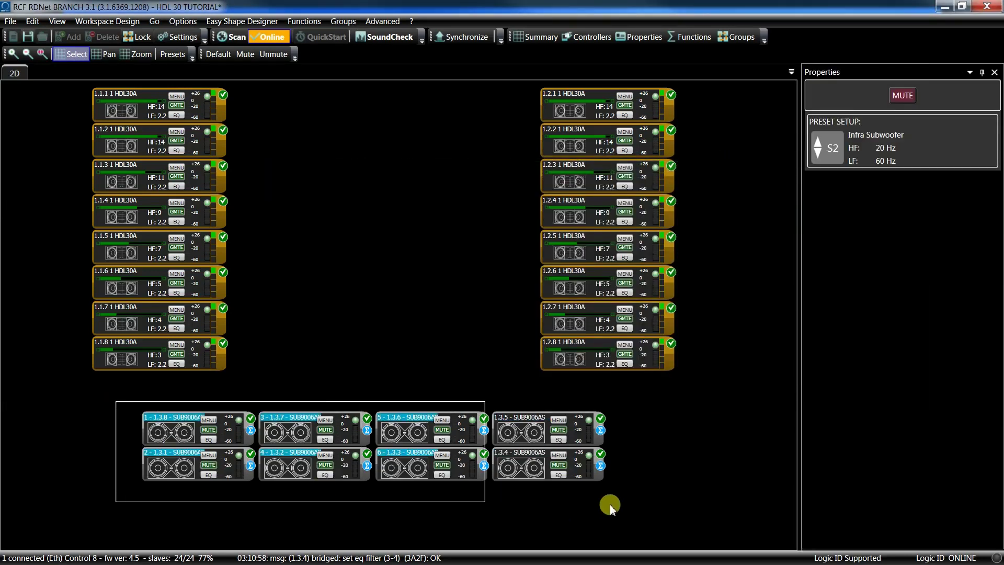
right_click(158, 430)
mouse_move(293, 326)
mouse_move(368, 331)
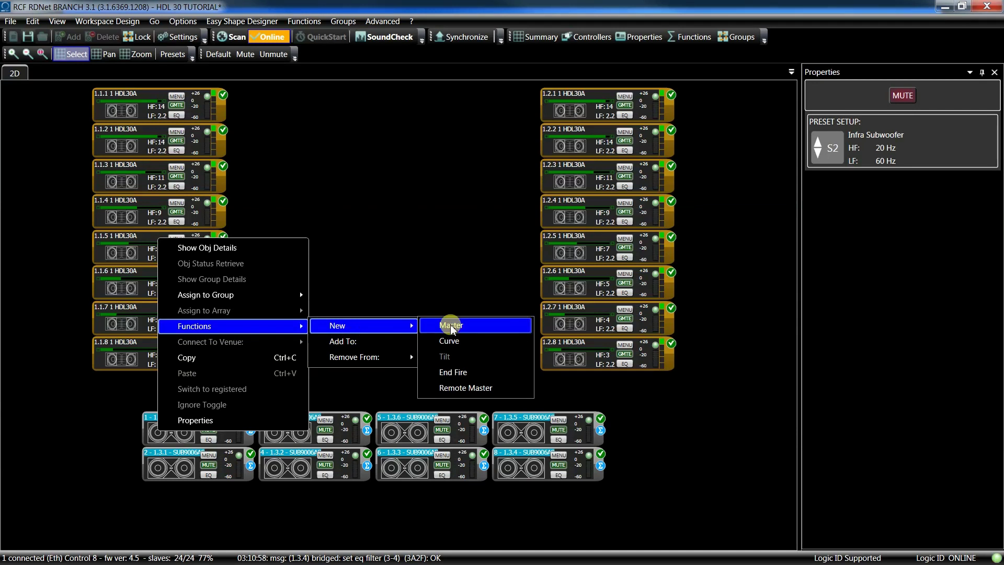
left_click(451, 328)
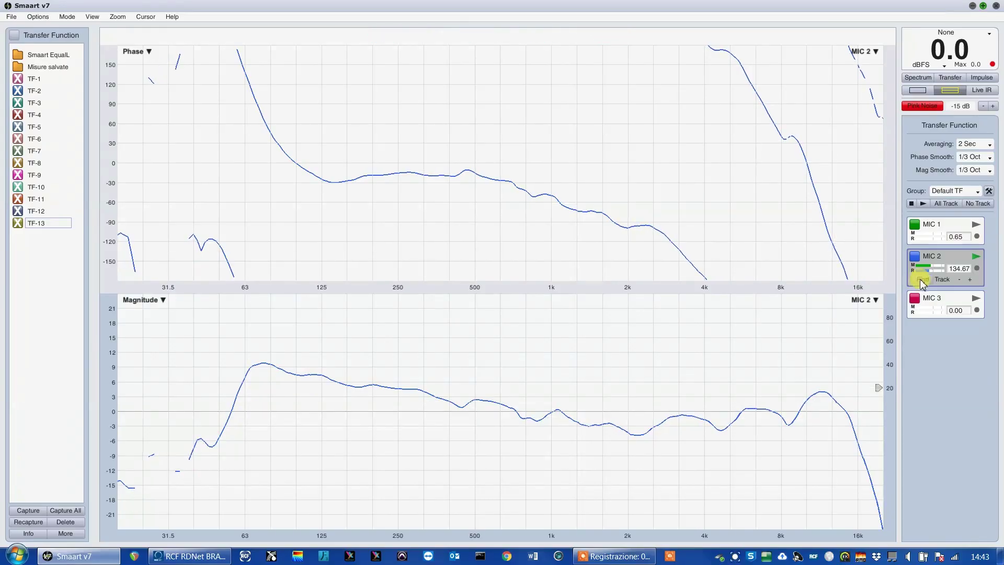
Open Smaart's Delay Finder for the MIC 2 measurement
left_click(918, 280)
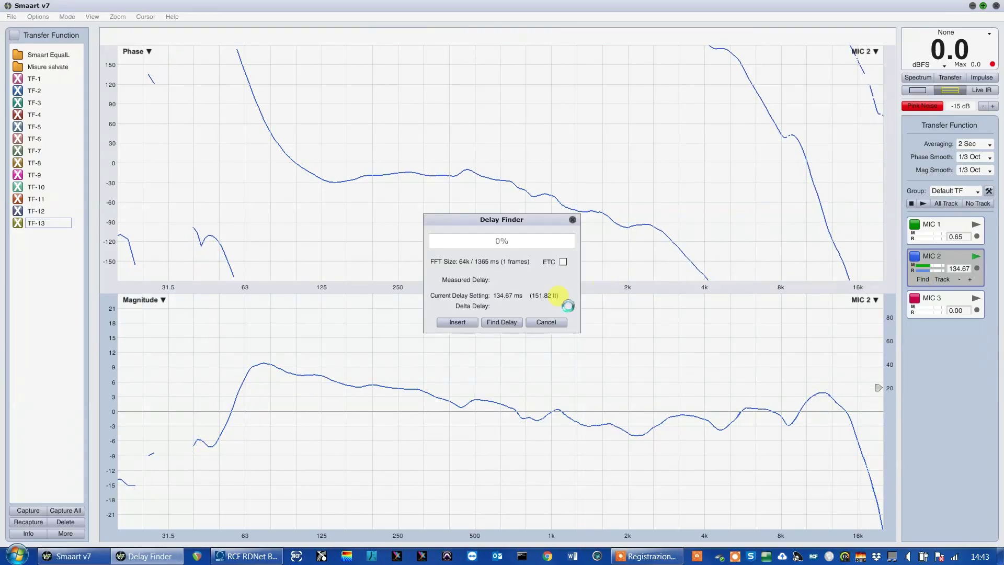
Insert the 134.77 ms delay on MIC 2, capture the trace as TOPS, and return to RDNet
left_click(456, 322)
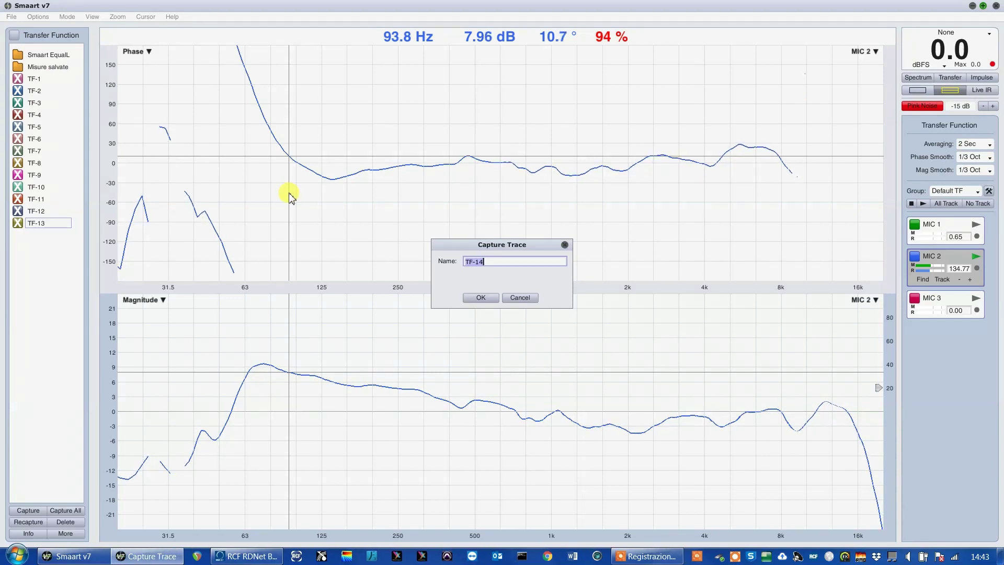
type("OPS")
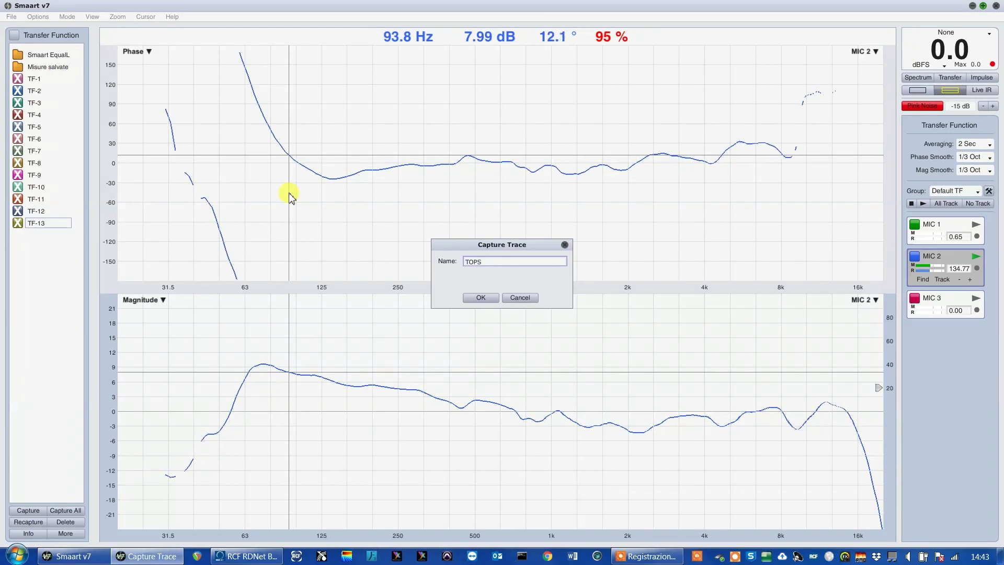
key("Return")
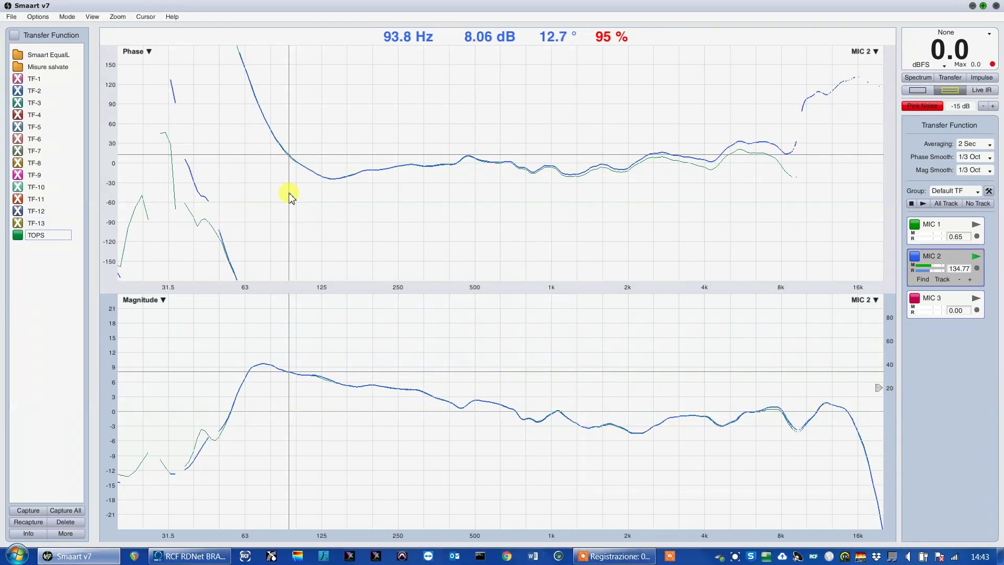
key("alt+Tab")
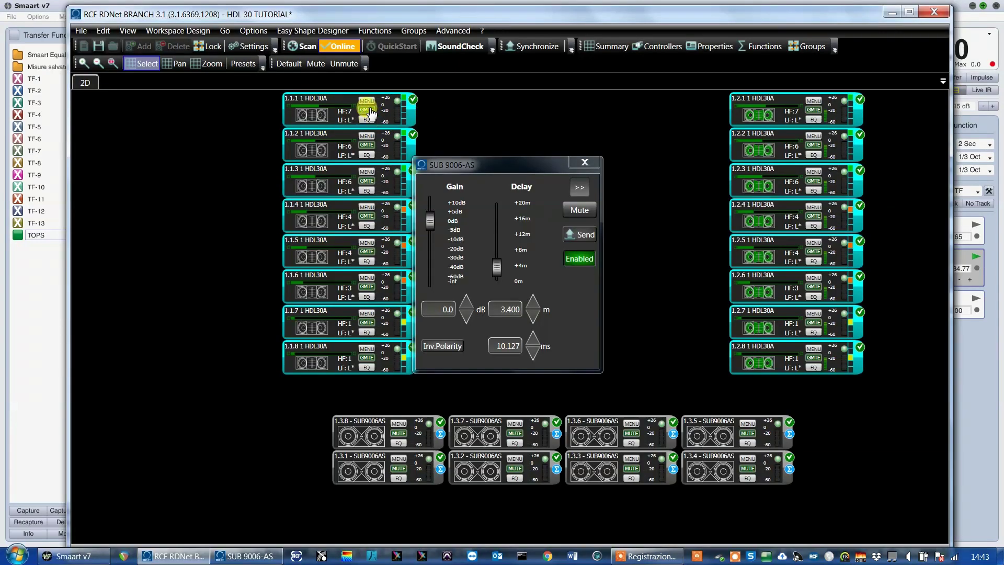
Group-mute the HDL30A tops and step the SUB 9006-AS delay down toward 4.000 m
left_click(367, 110)
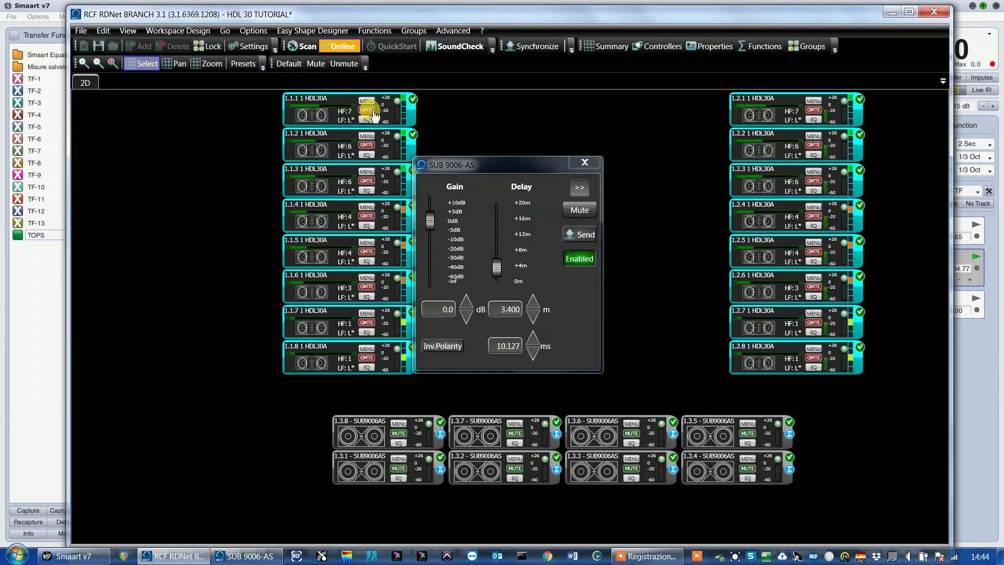
left_click(534, 308)
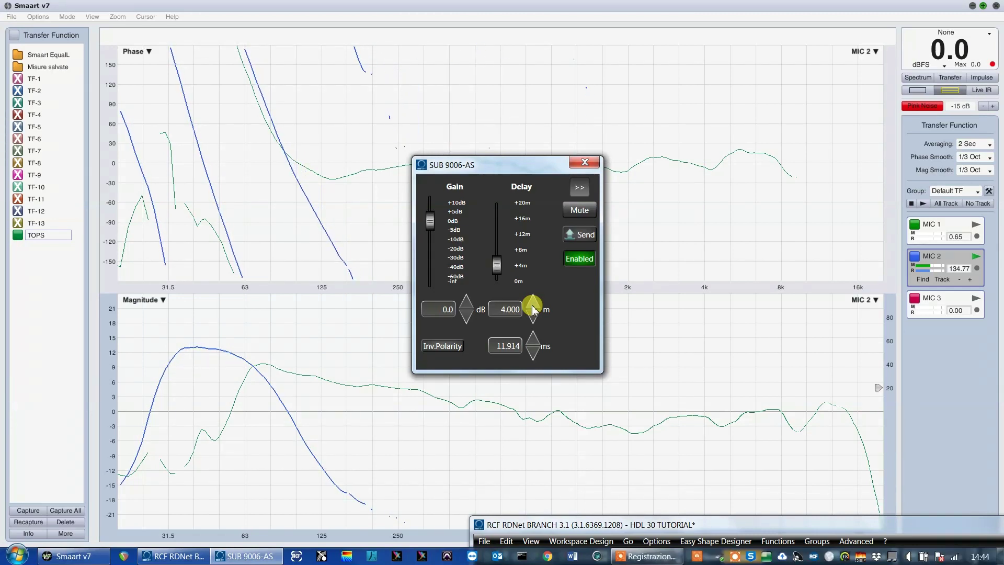
Lower the subwoofer delay to 3.700 m and save its response in Smaart as trace SUBS
left_click(533, 311)
left_click(533, 311)
left_click(533, 310)
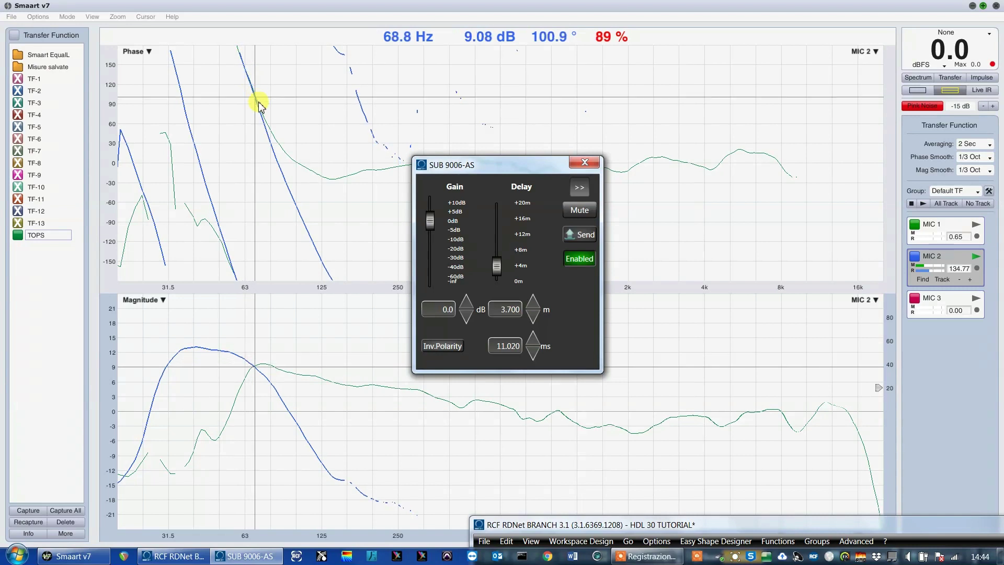
left_click(278, 390)
key("space")
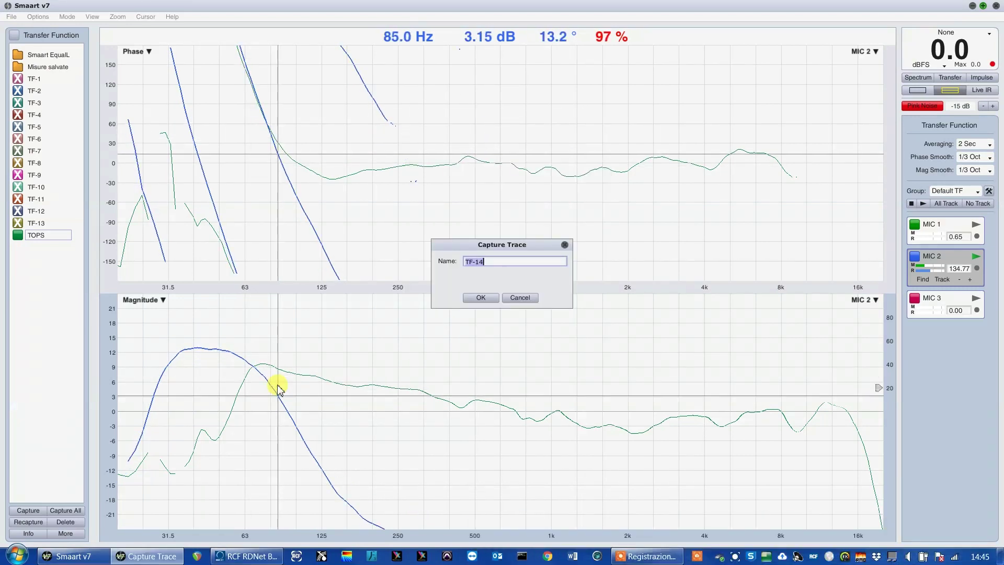
type("SUBS")
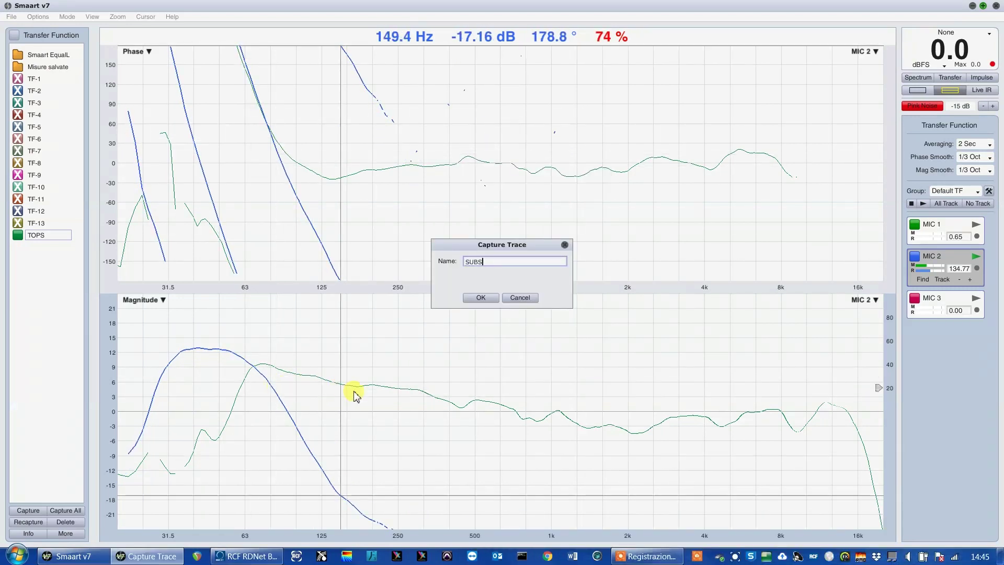
left_click(481, 297)
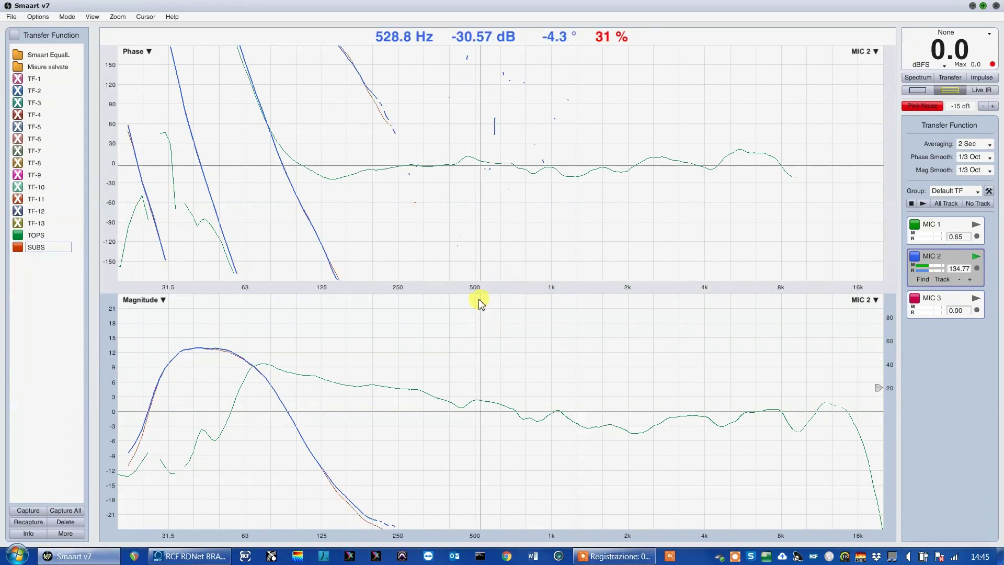
Back in RDNet, unmute the HDL30A top arrays with GMTE
key("alt+Tab")
left_click(746, 172)
left_click(429, 363)
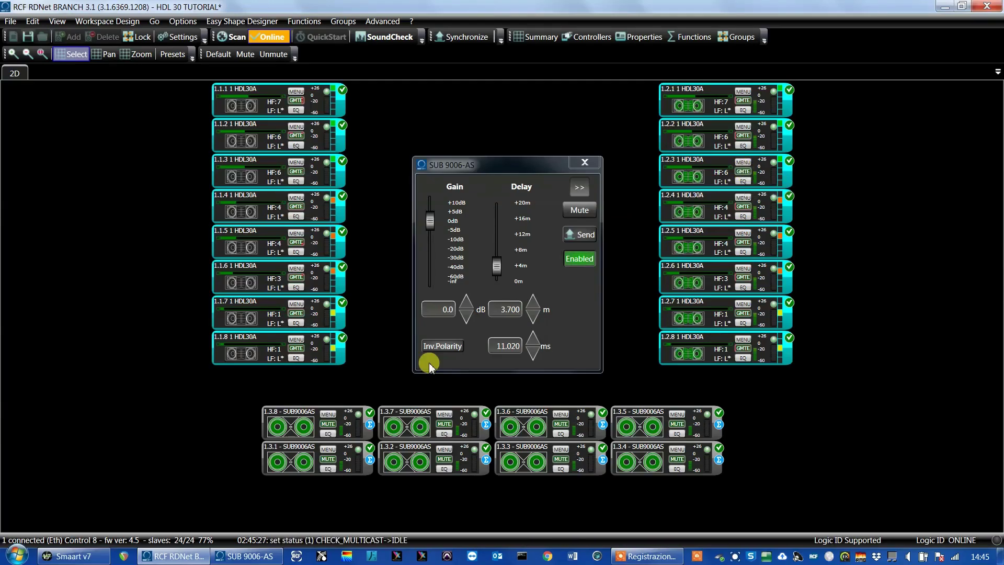
Capture the combined tops-and-subwoofer response in Smaart and save it as trace SYS
left_click(239, 556)
key("alt+Tab")
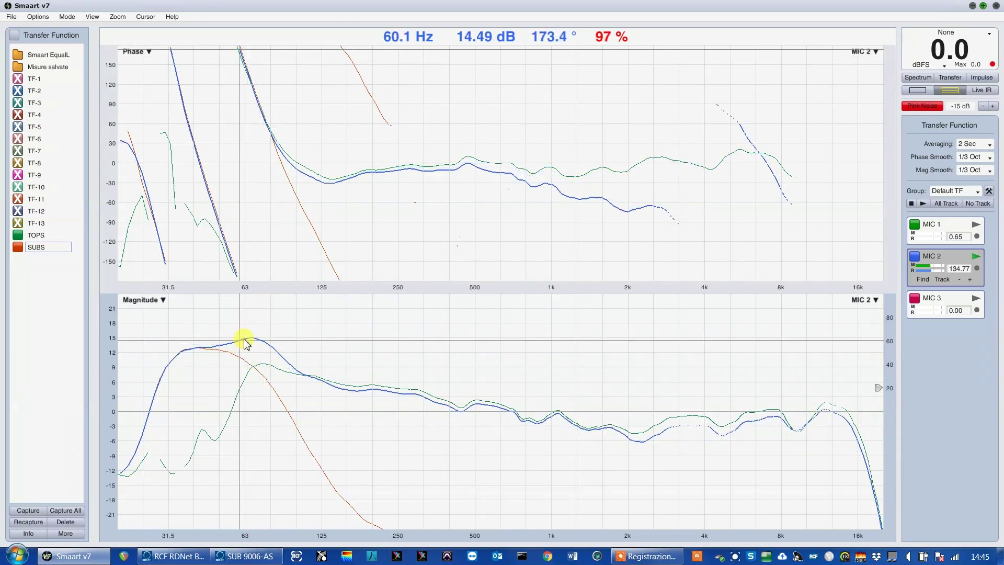
key("space")
key("Return")
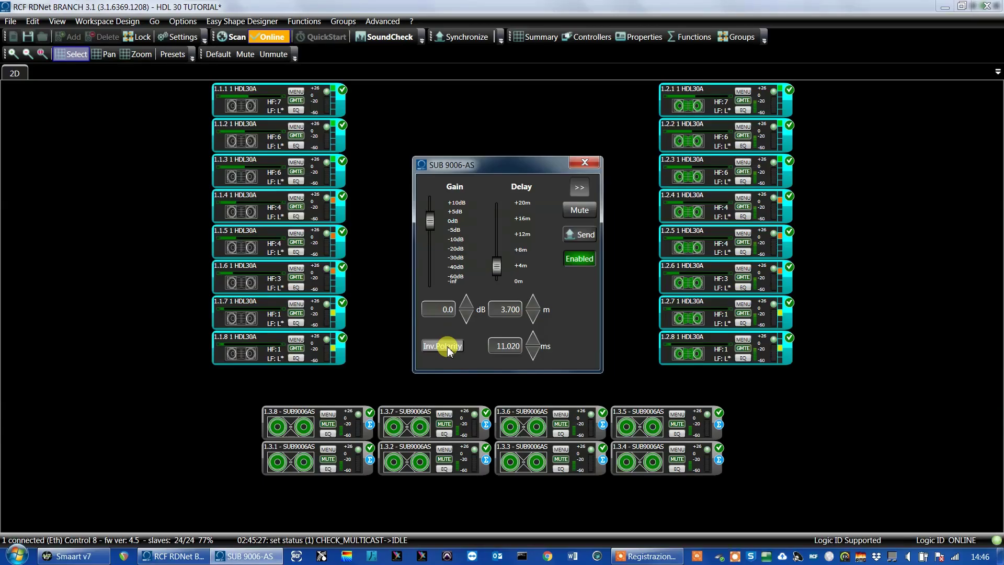
Invert the SUB 9006-AS polarity and hide the TOPS trace to compare the live response against SYS
left_click(443, 346)
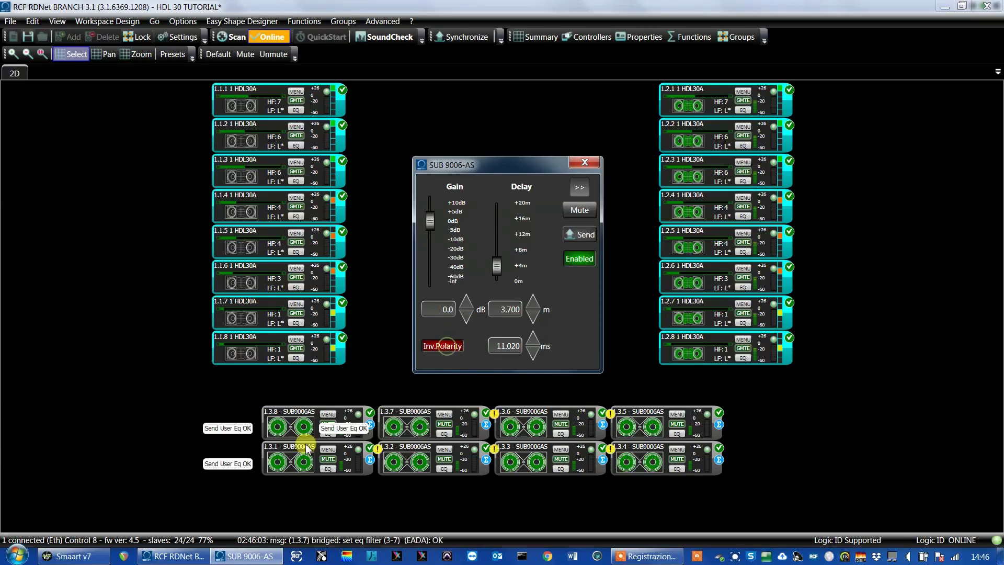
left_click(90, 556)
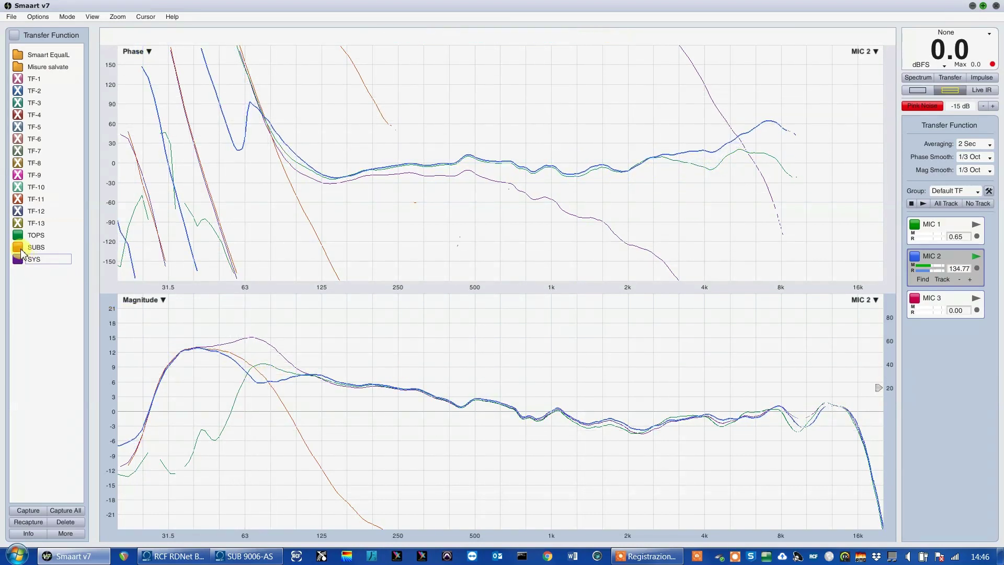
left_click(20, 238)
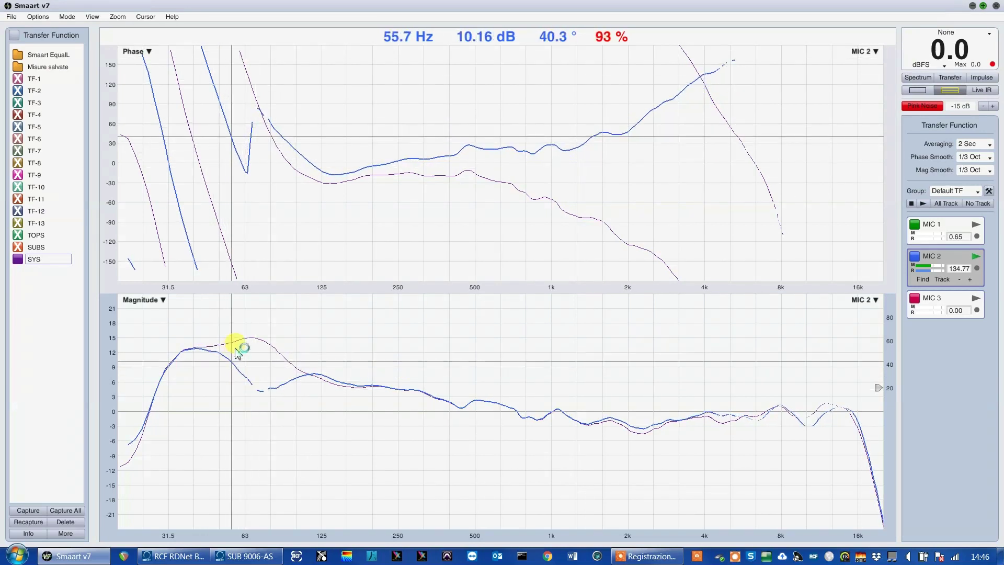
key("alt+Tab")
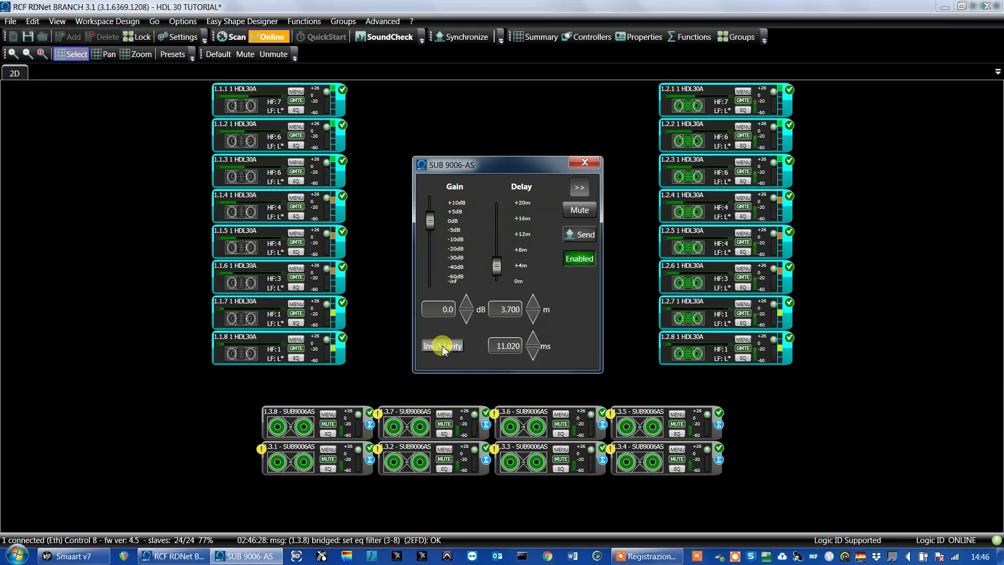
left_click(77, 560)
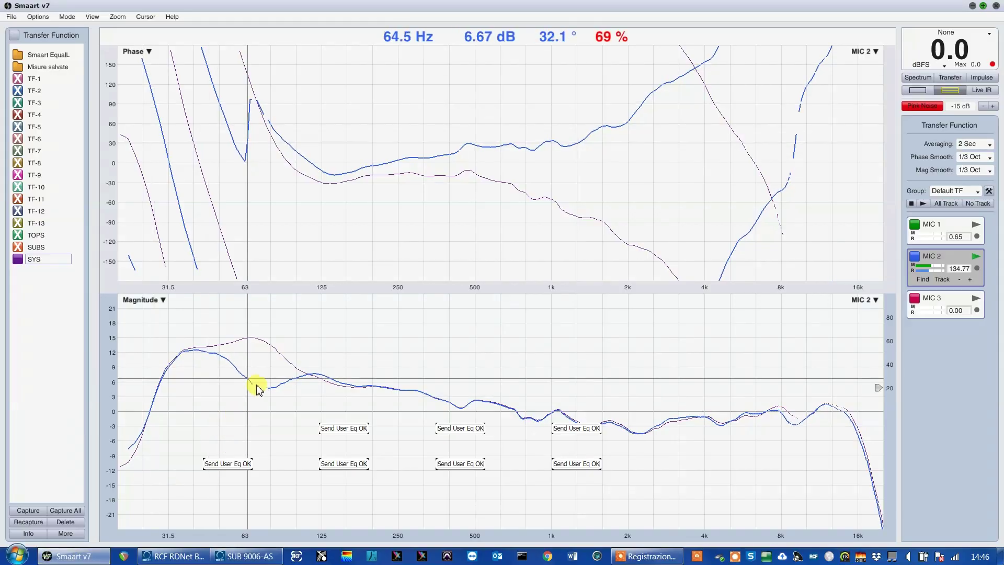